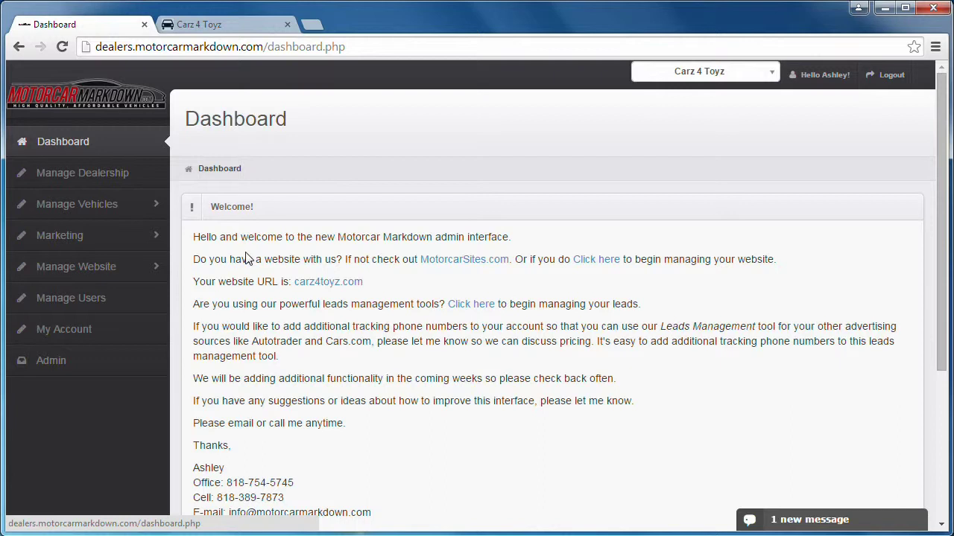
Open the marketing Tracking Numbers page and check the dealership phone number that calls are forwarded to.
click(59, 235)
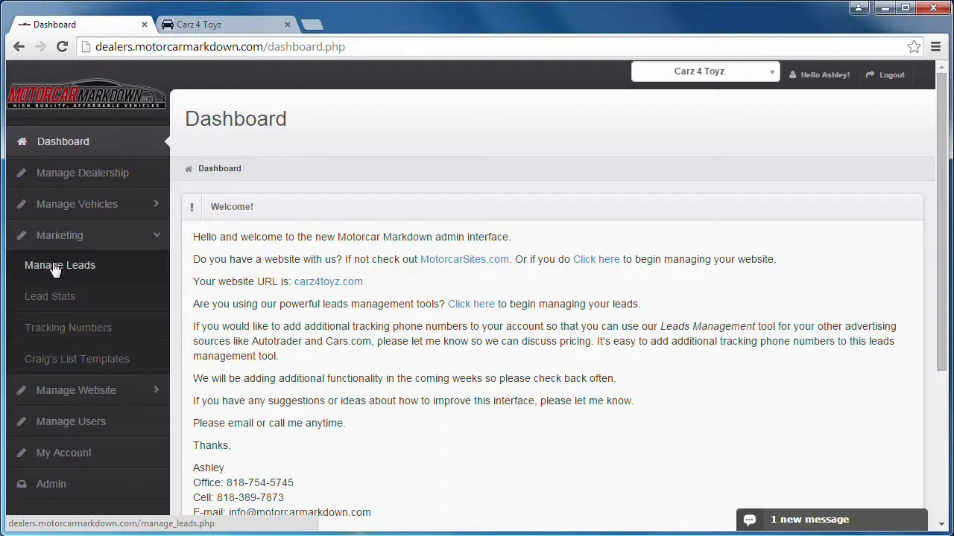
click(51, 329)
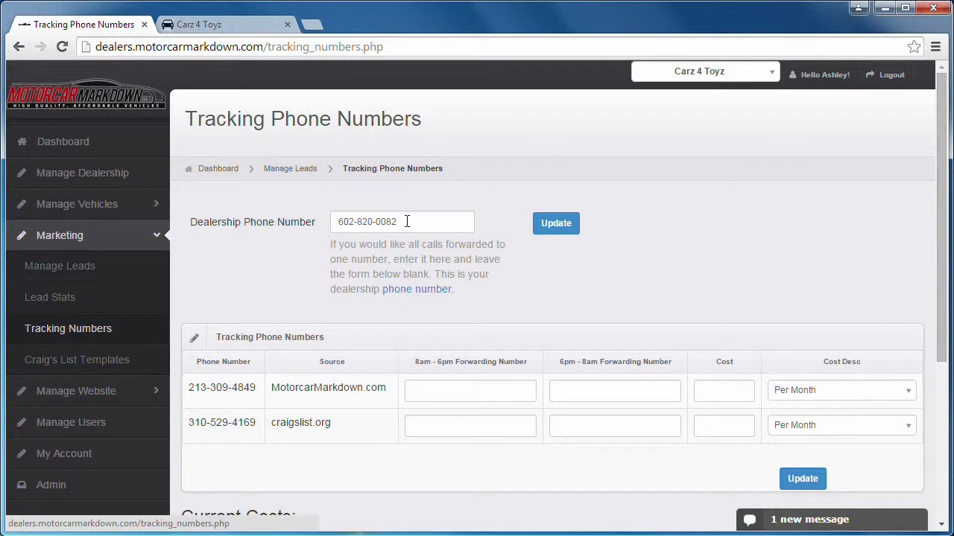
drag(407, 220, 339, 222)
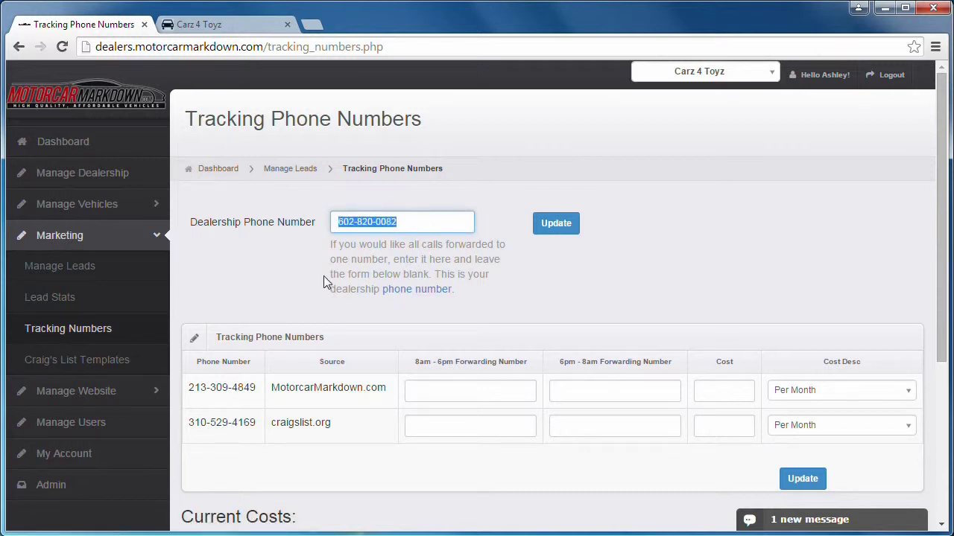
click(417, 222)
click(513, 278)
Review the MotorcarMarkdown.com and craigslist.org sources in the tracking phone numbers table.
scroll(497, 281, down, 1)
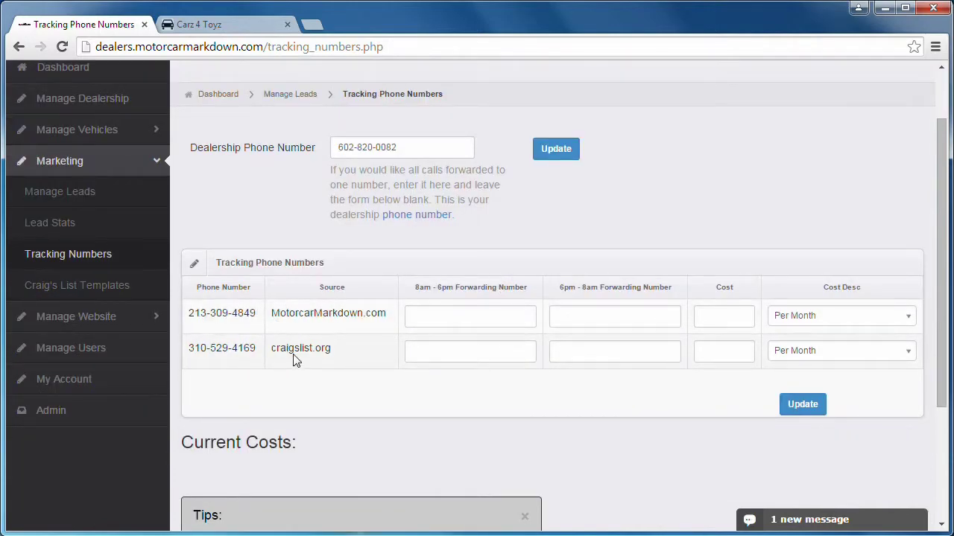
triple_click(279, 313)
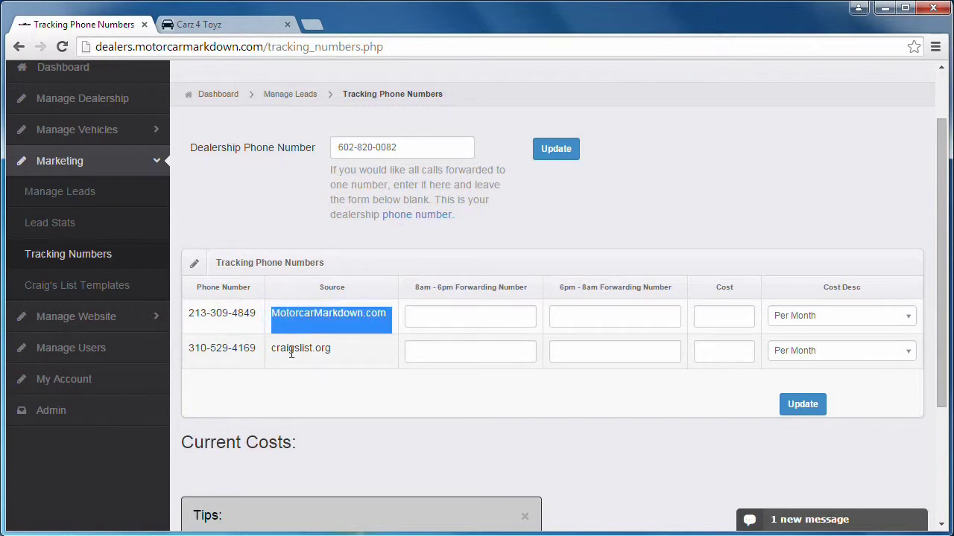
click(304, 335)
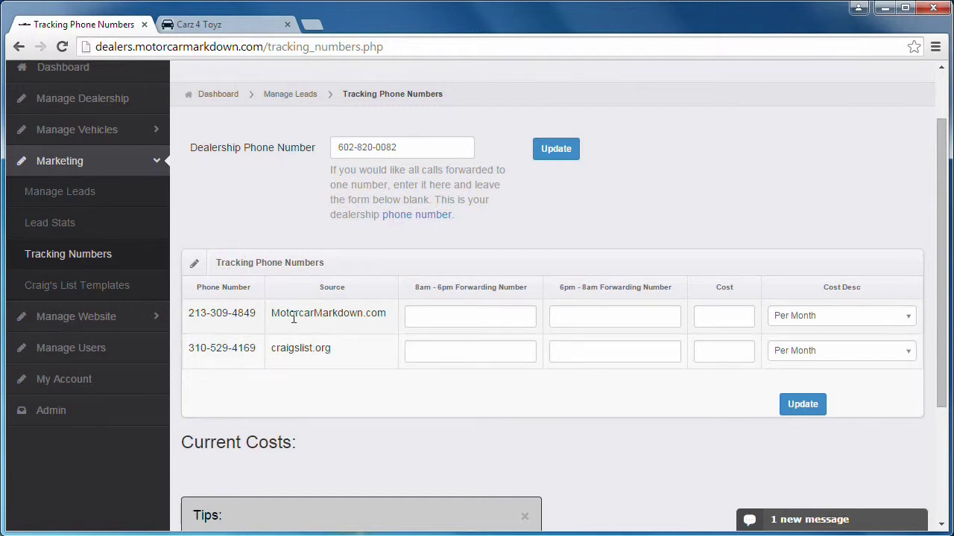
triple_click(295, 349)
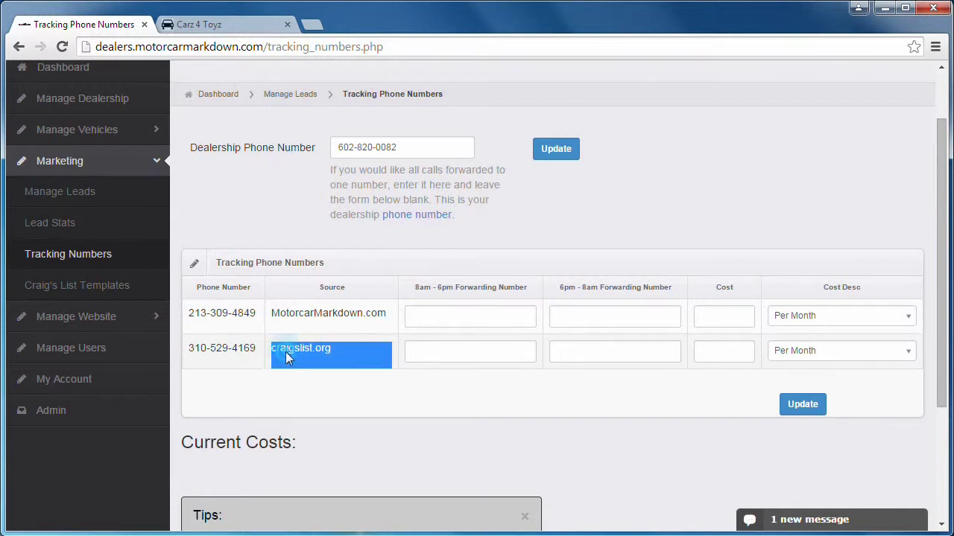
click(292, 362)
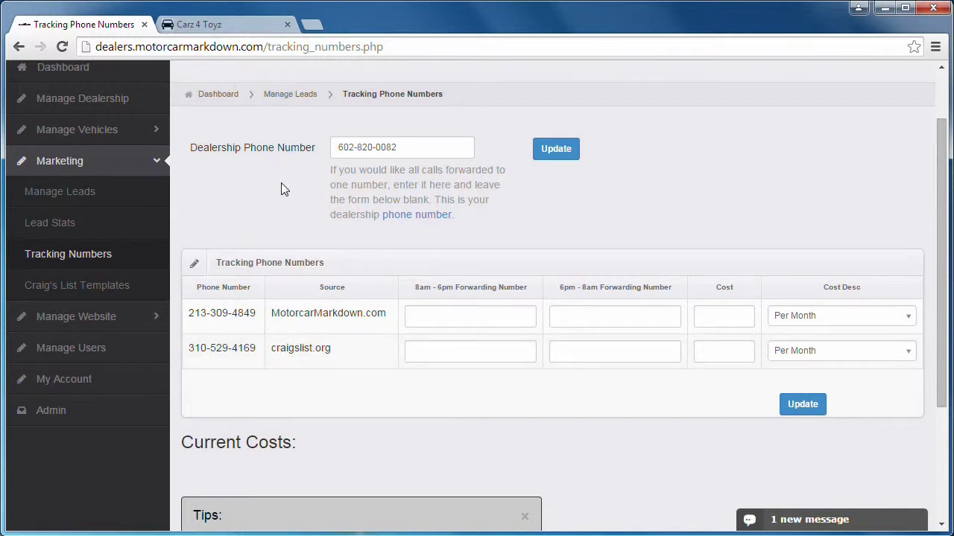
Switch to the Carz 4 Toyz website and check the tracking phone number in the homepage header and footer.
click(228, 29)
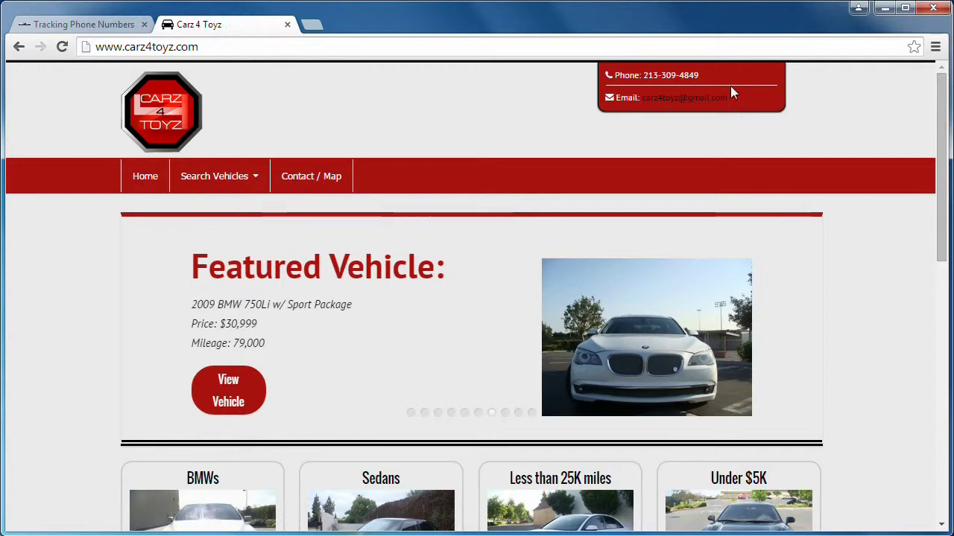
drag(709, 76, 614, 76)
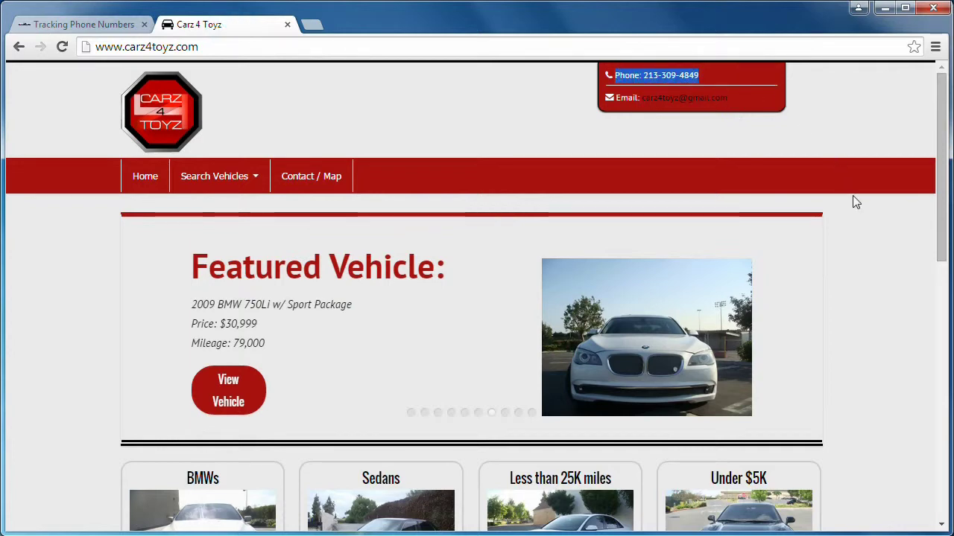
drag(941, 122, 941, 384)
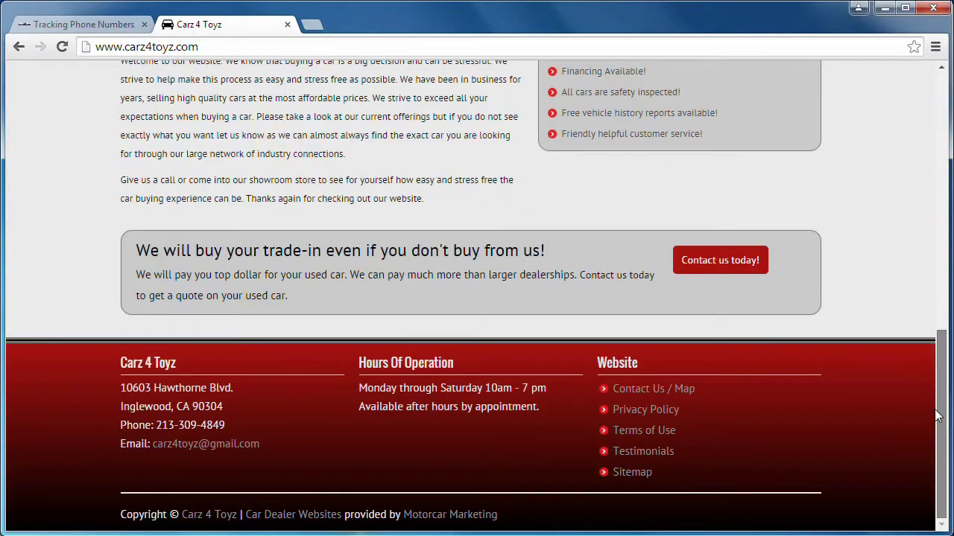
drag(234, 422, 119, 425)
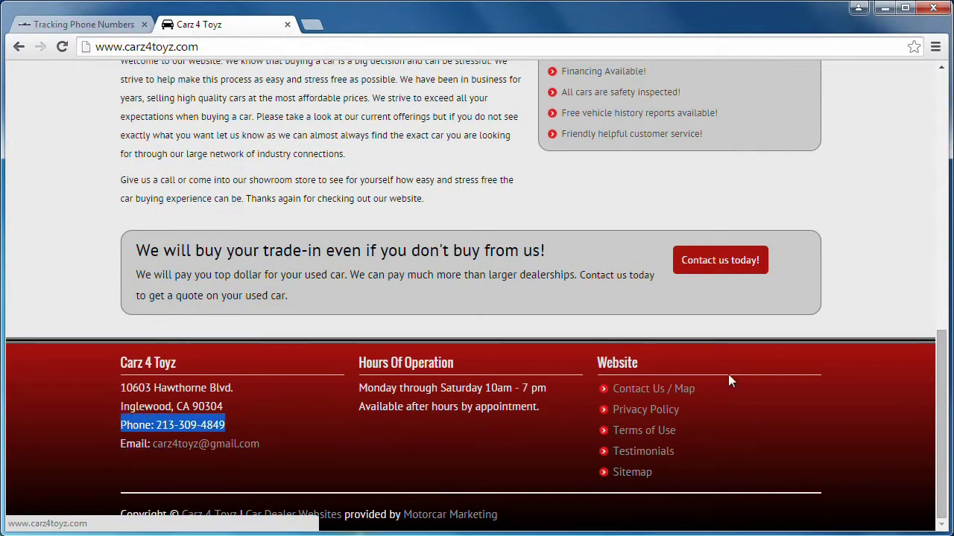
click(941, 361)
drag(943, 353, 941, 92)
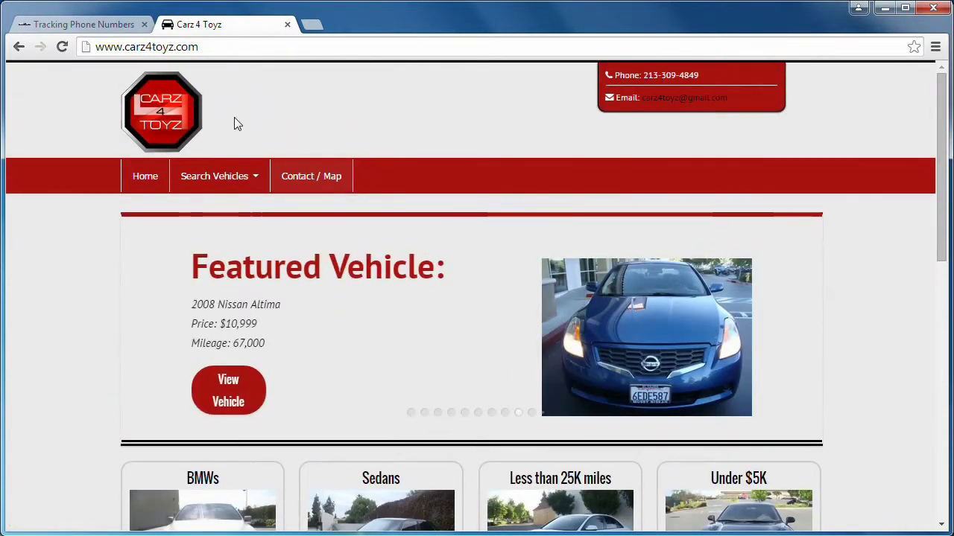
Return to the dealer admin site and generate Lead Source Stats for the Last 7 Days on the Lead Stats page.
click(107, 32)
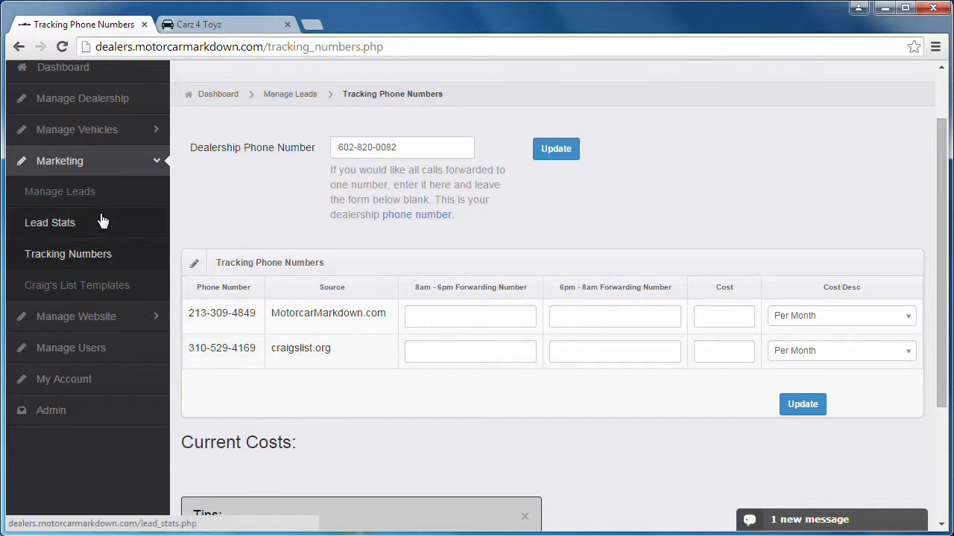
click(50, 226)
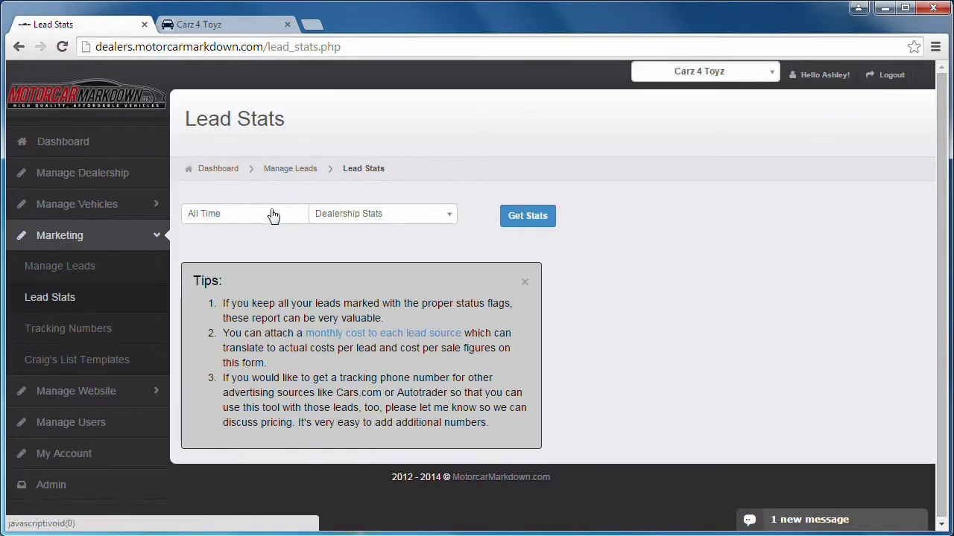
click(272, 214)
click(249, 279)
click(368, 217)
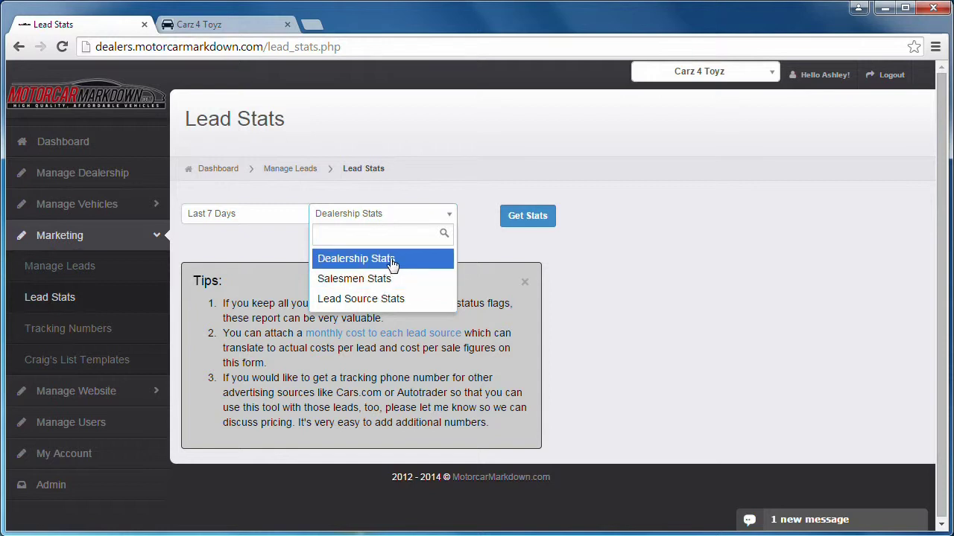
click(363, 297)
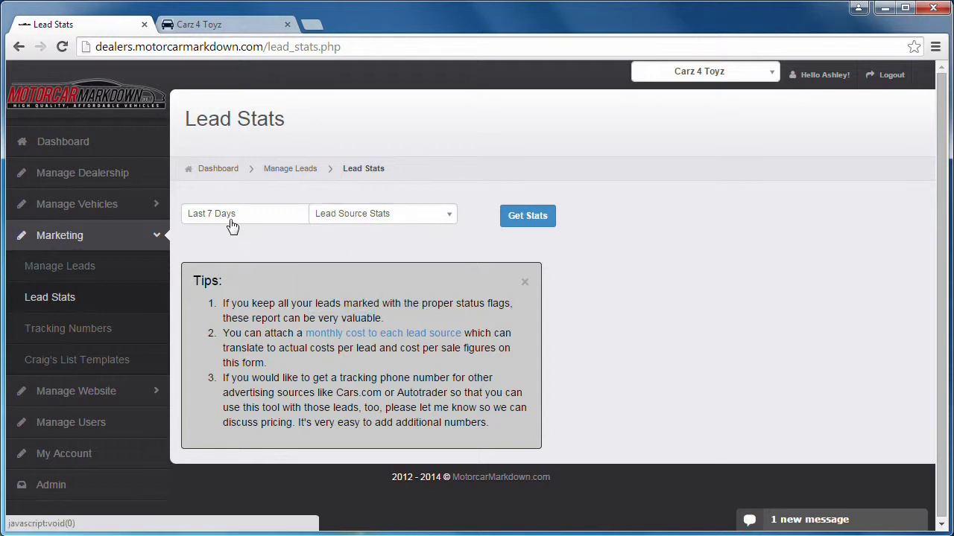
click(532, 216)
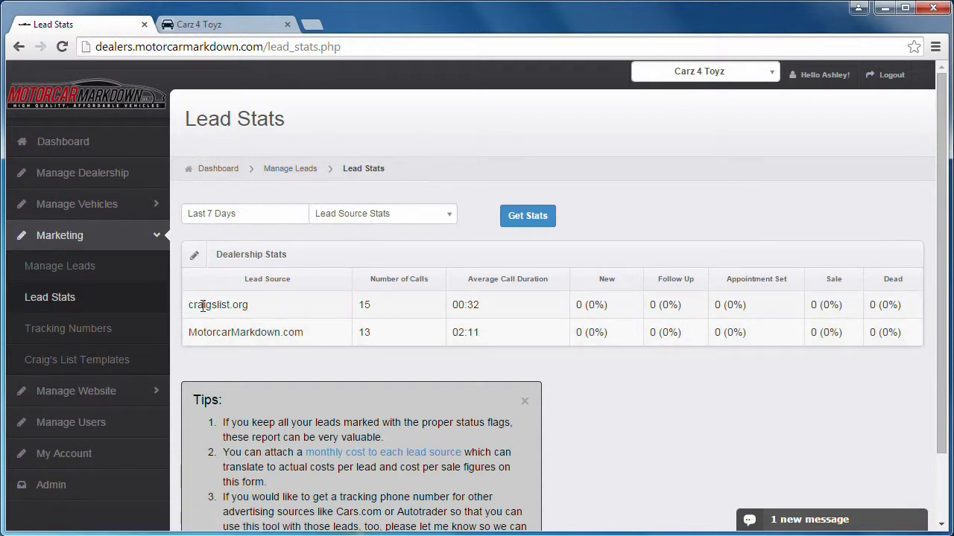
Compare the craigslist.org and MotorcarMarkdown.com lead sources, including their average call durations.
drag(202, 304, 270, 333)
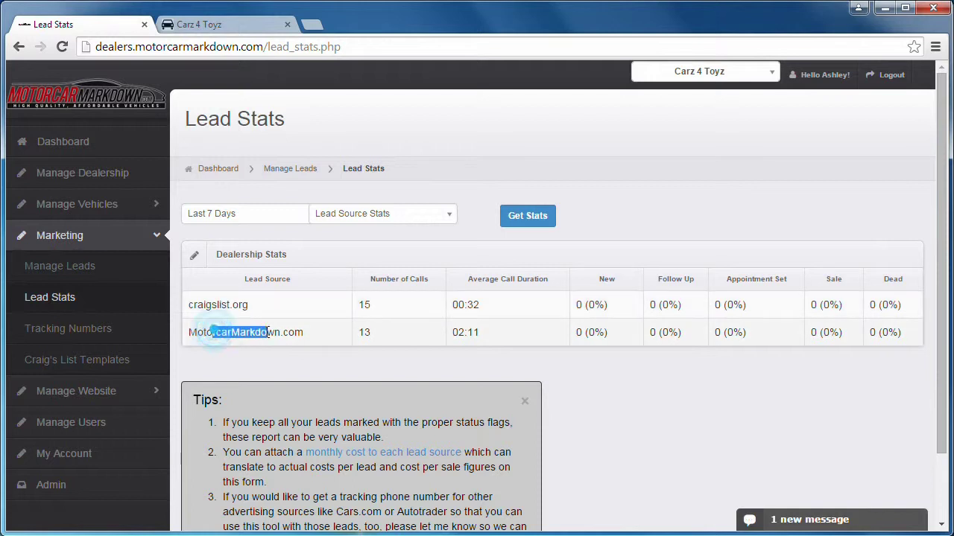
click(229, 336)
triple_click(228, 336)
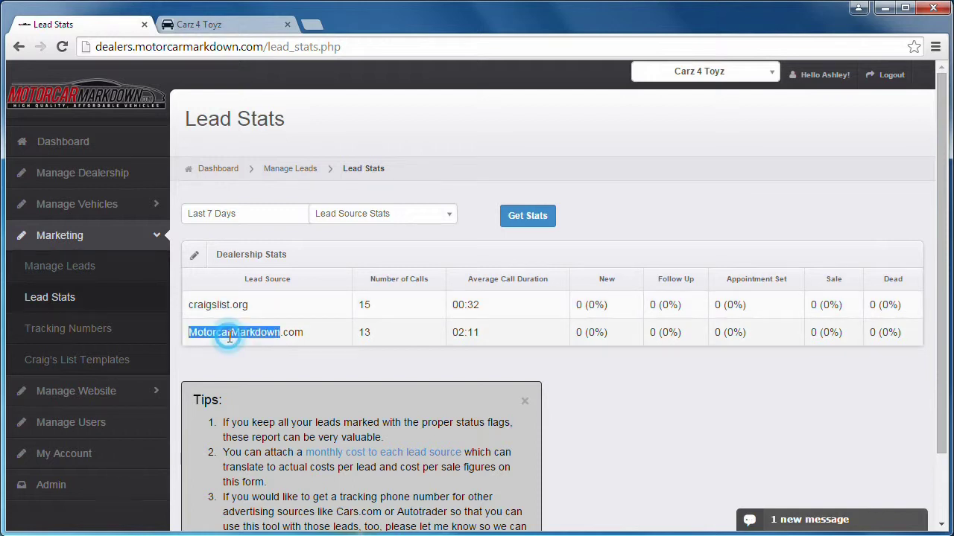
click(317, 352)
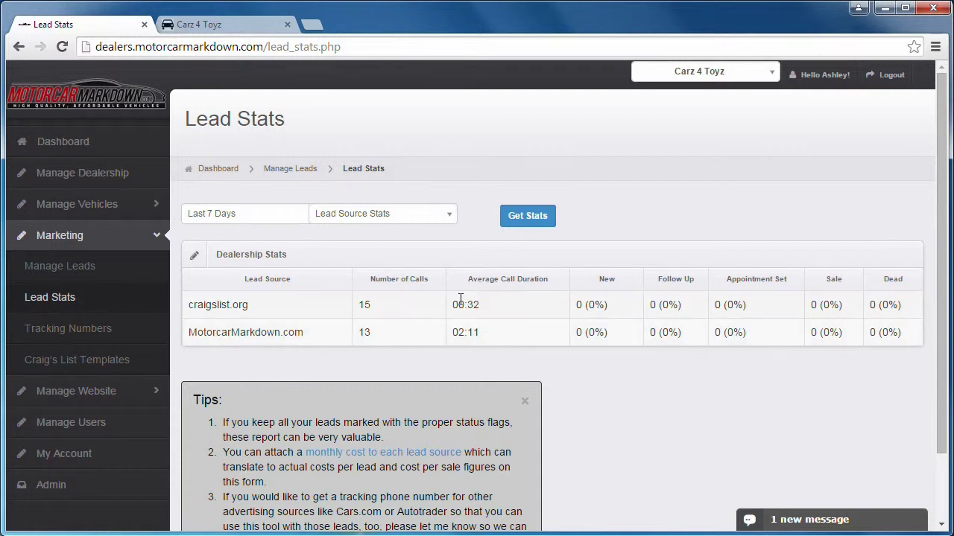
drag(452, 332, 480, 335)
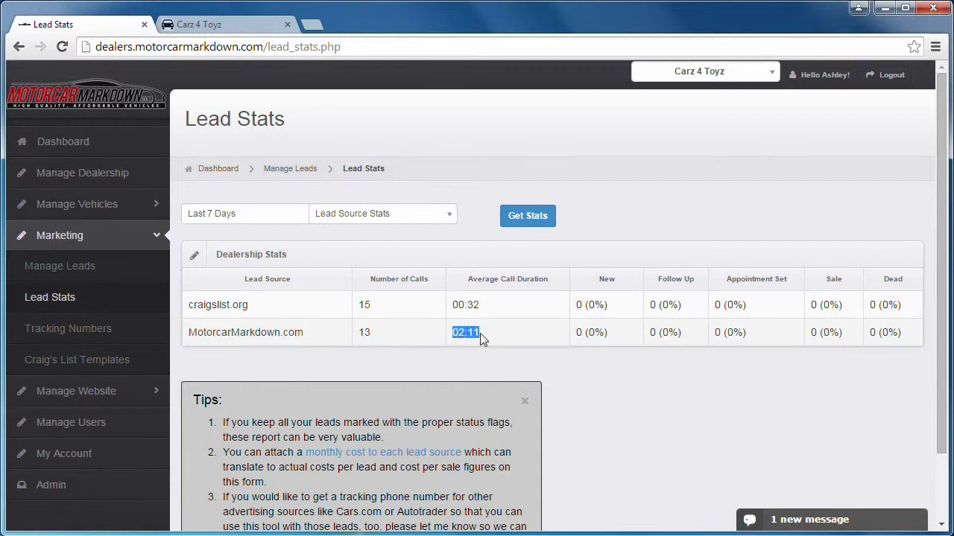
click(454, 304)
drag(453, 304, 481, 306)
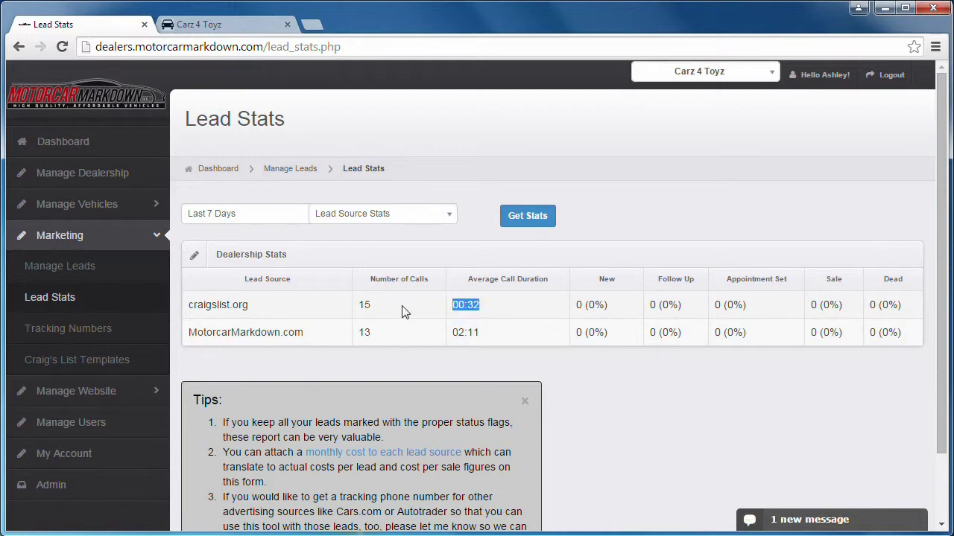
click(452, 308)
drag(453, 307, 552, 357)
click(454, 334)
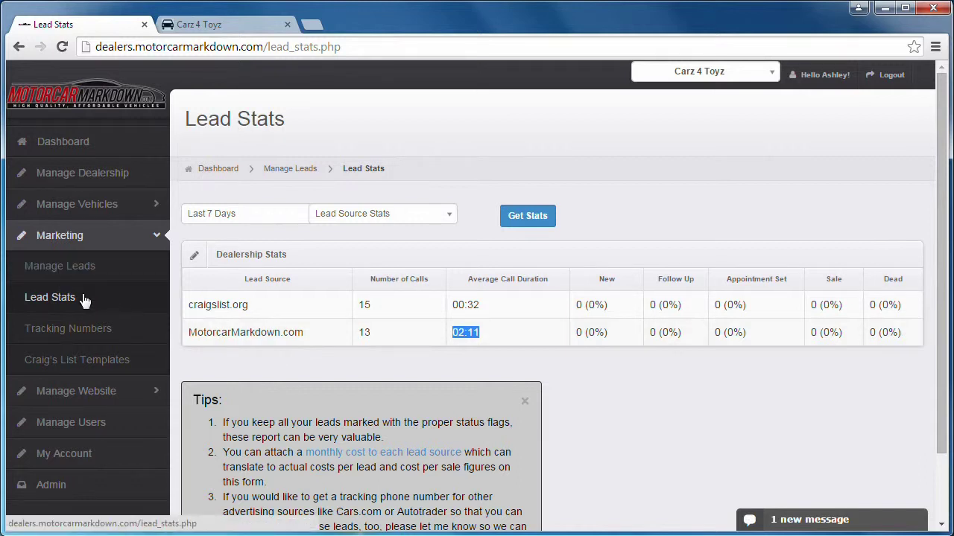
Open the Manage Leads page and review the filter choices for date range, lead source, status and salesman.
click(78, 272)
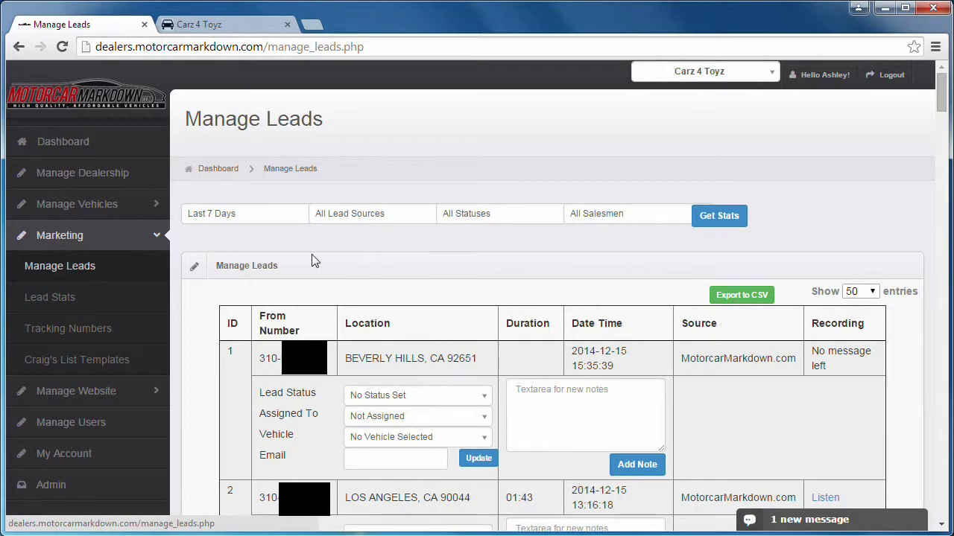
click(245, 214)
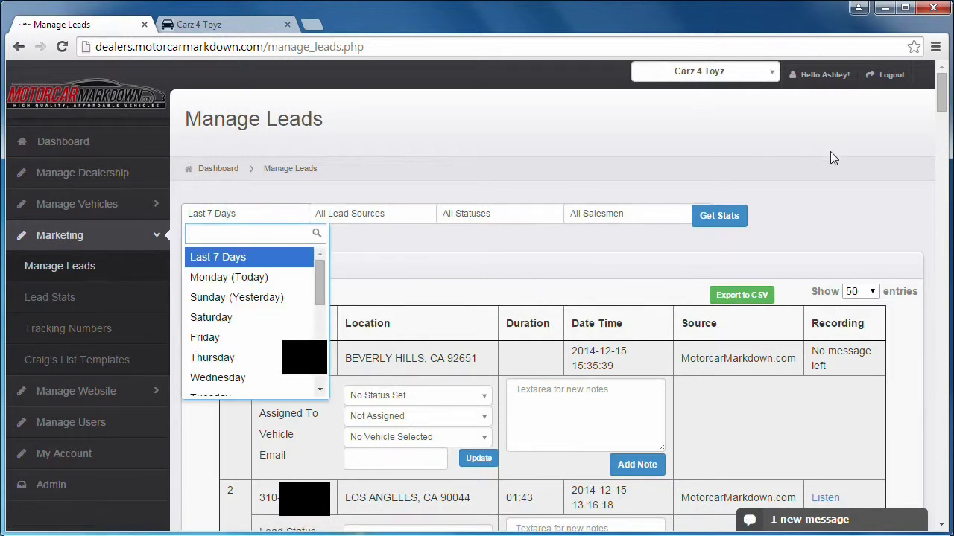
click(356, 216)
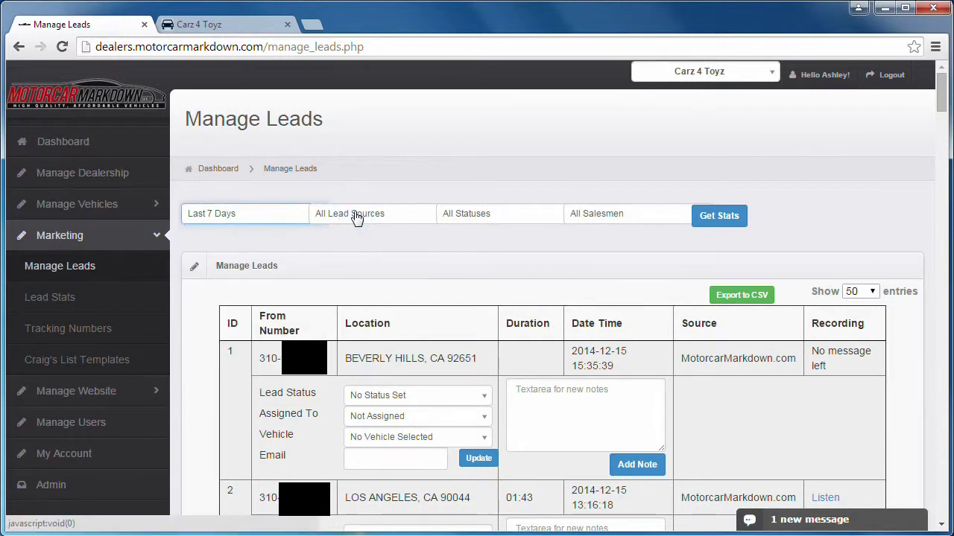
click(252, 220)
click(360, 212)
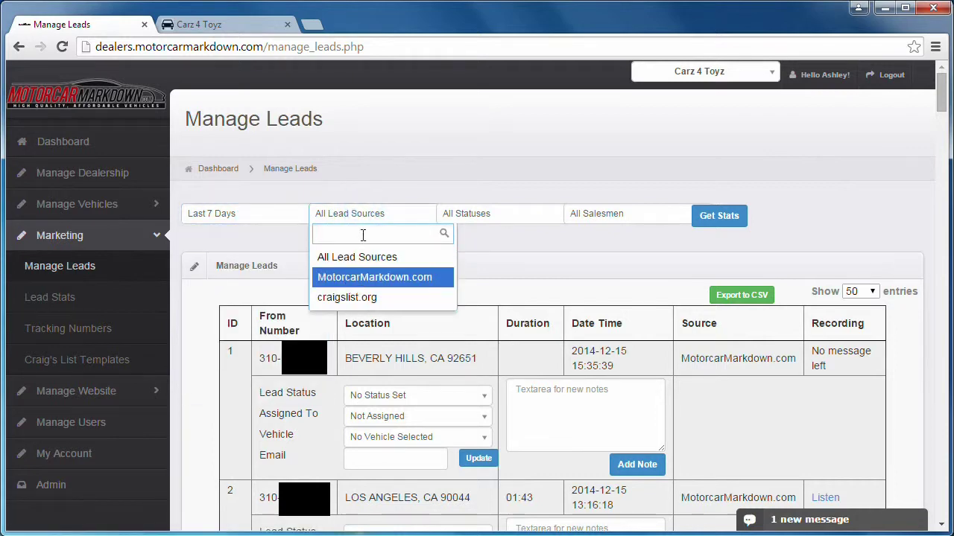
click(489, 219)
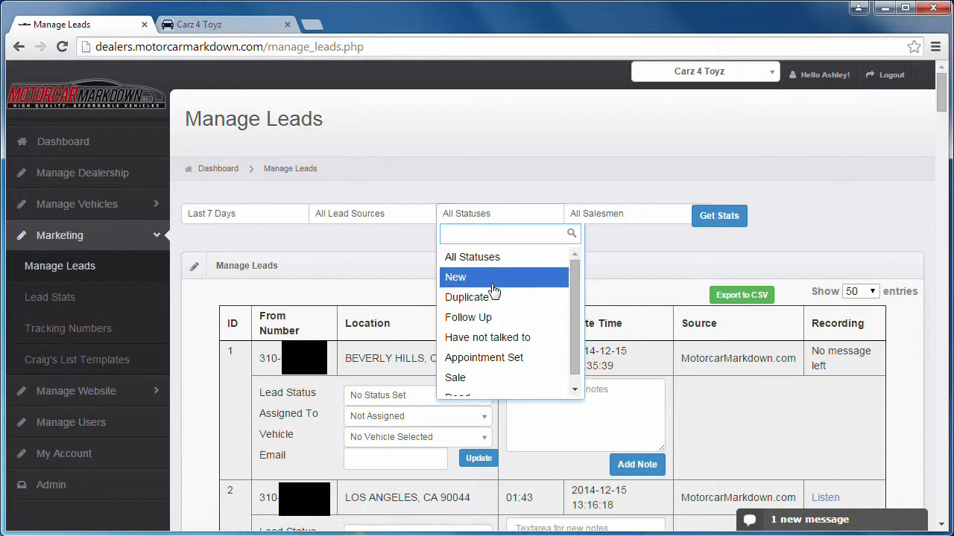
click(613, 214)
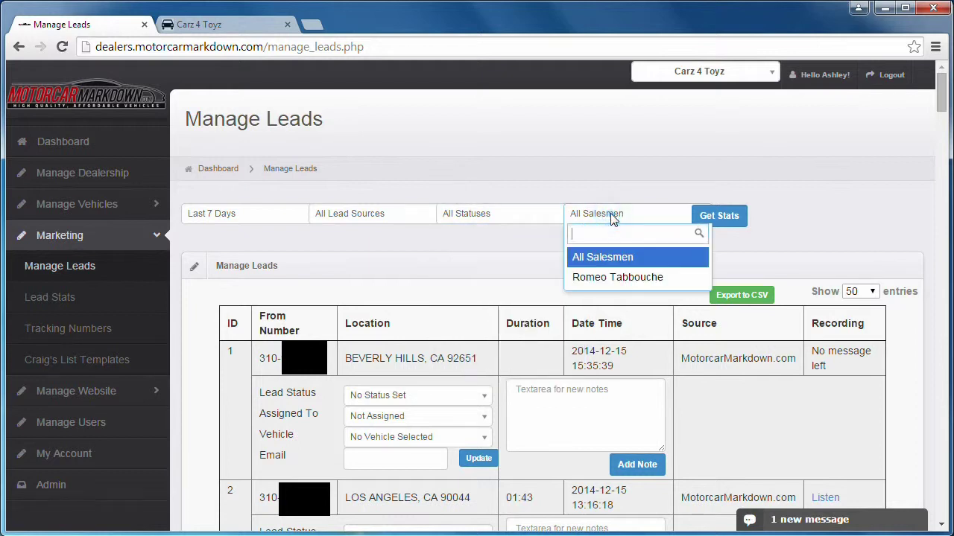
click(840, 188)
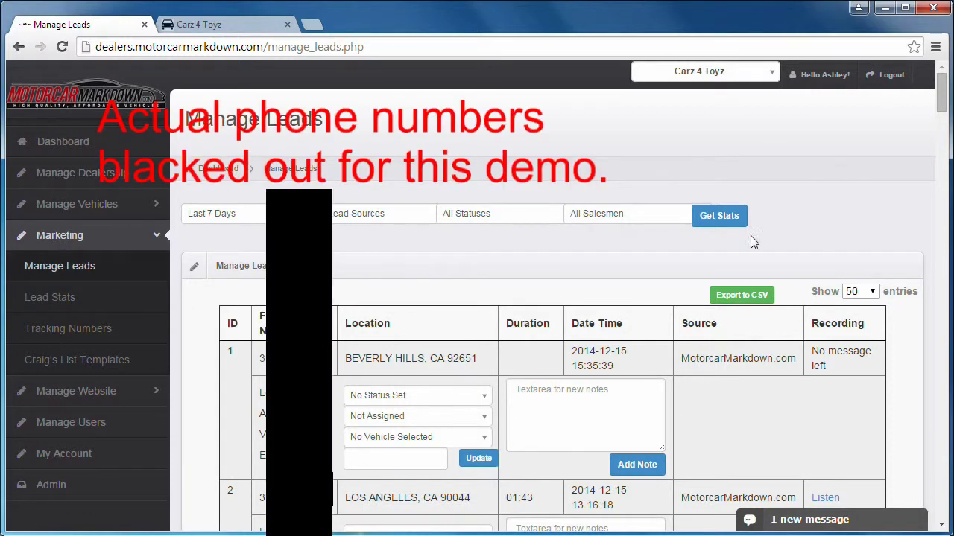
Examine the first lead's caller number, location, and call date and time in the leads table.
scroll(882, 231, down, 1)
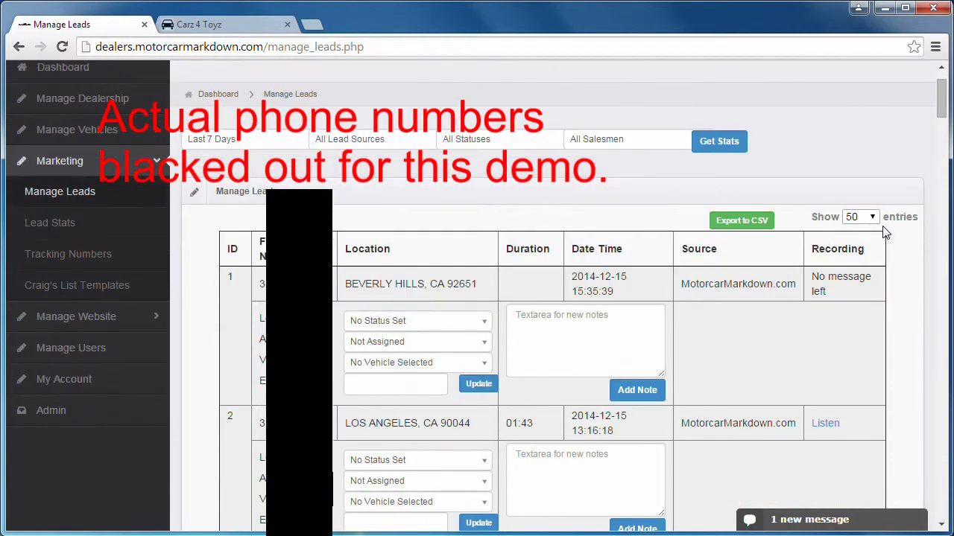
scroll(884, 232, down, 1)
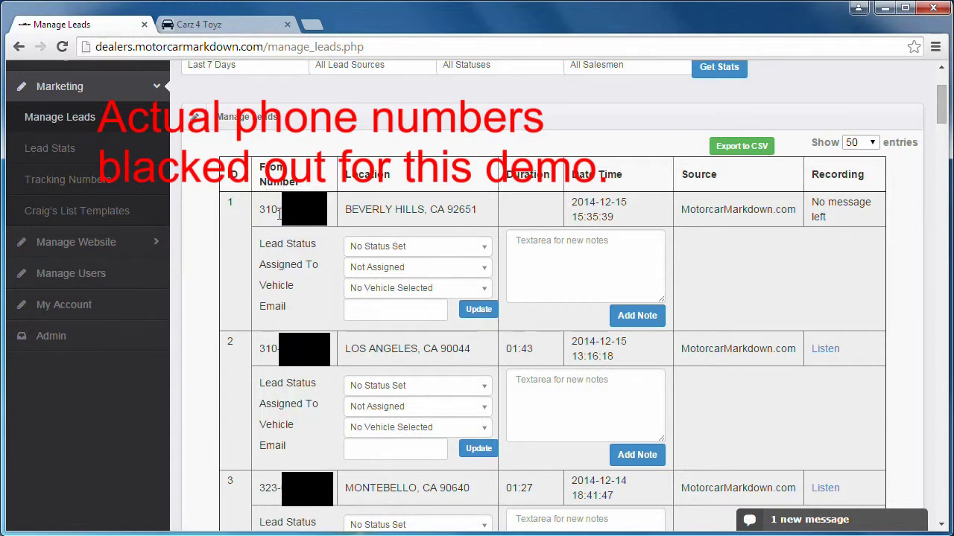
drag(258, 209, 445, 209)
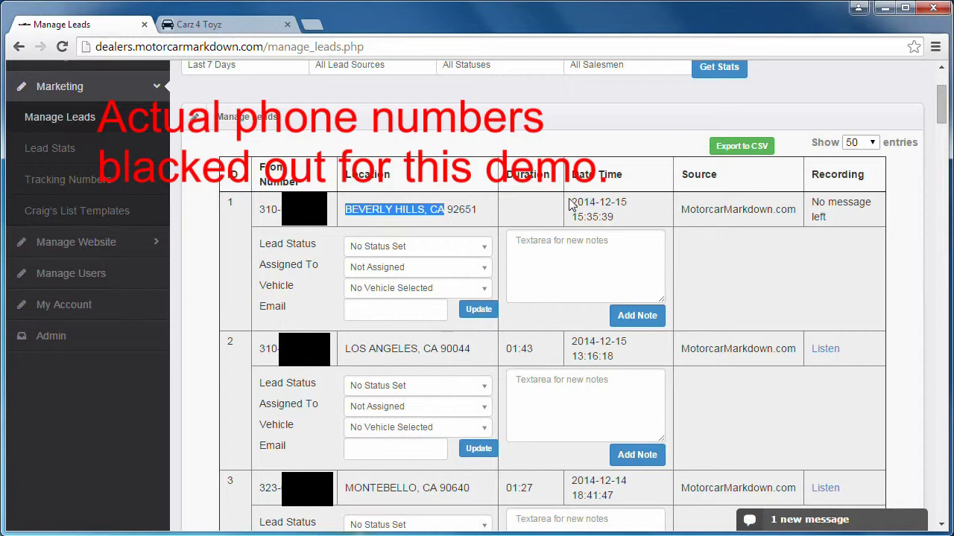
drag(571, 199, 621, 216)
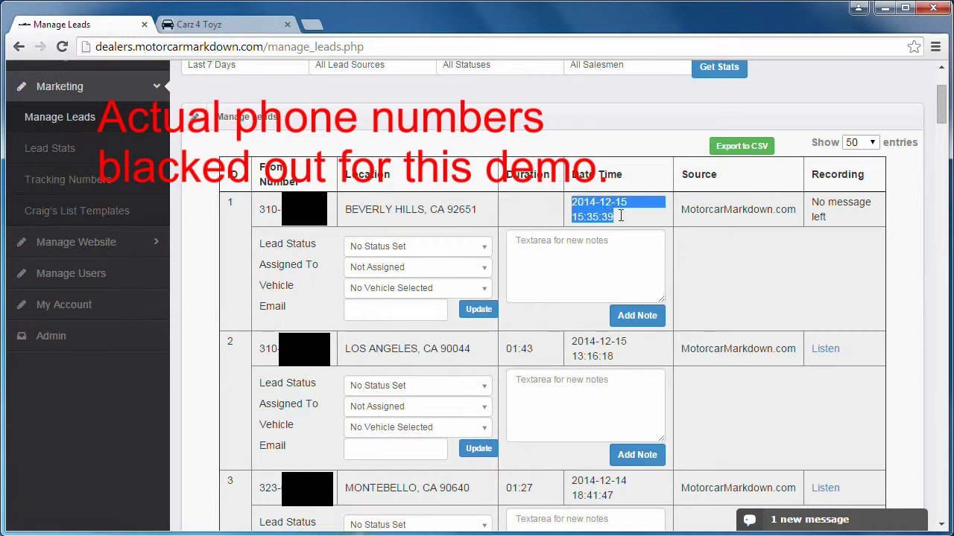
Examine the first lead's source and call recording details in the leads table.
double_click(693, 212)
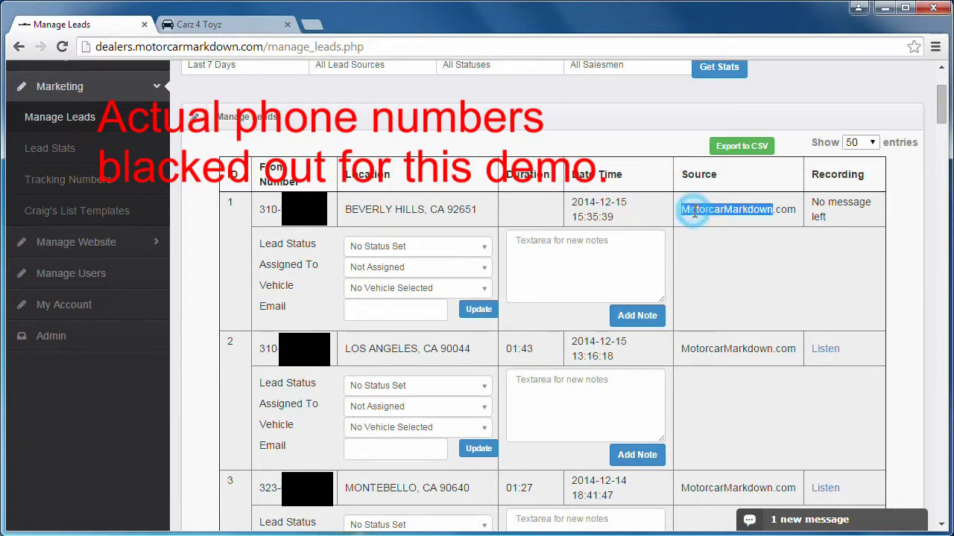
click(845, 197)
triple_click(824, 215)
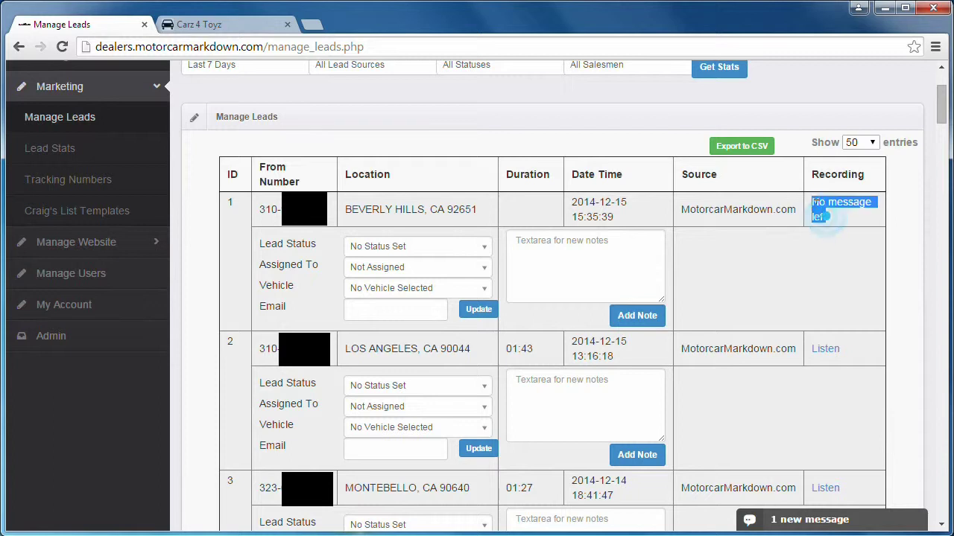
click(840, 210)
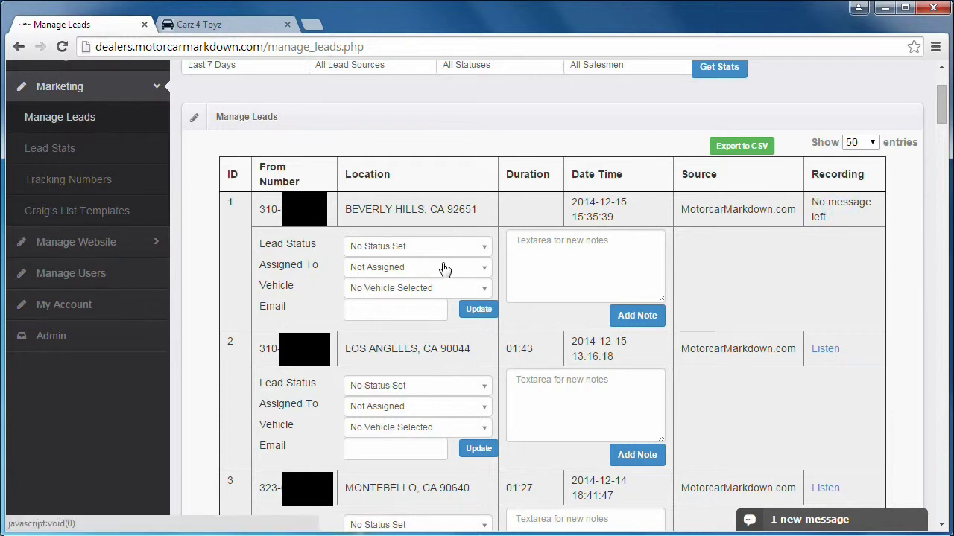
Review the first lead's choices for status, assigned salesman and vehicle, along with its email field.
click(414, 246)
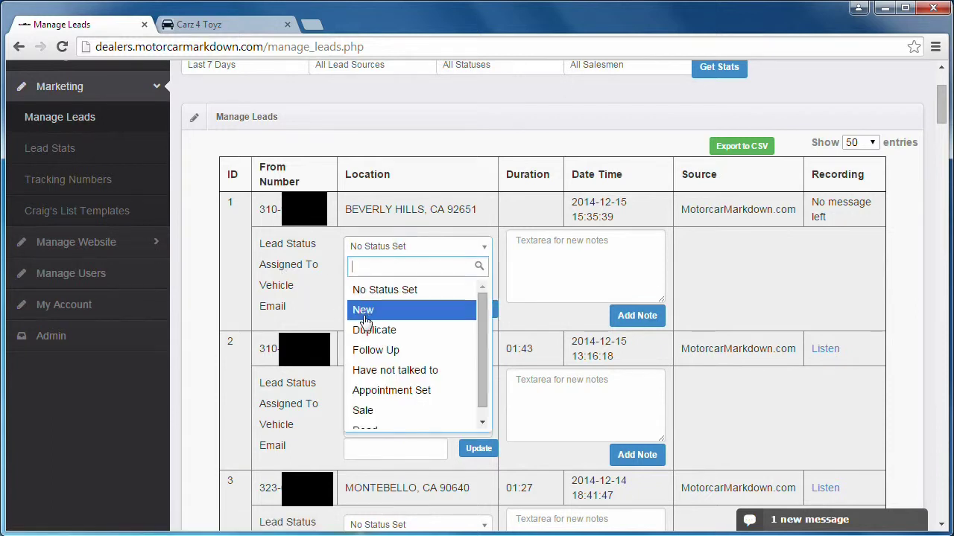
click(285, 268)
click(370, 275)
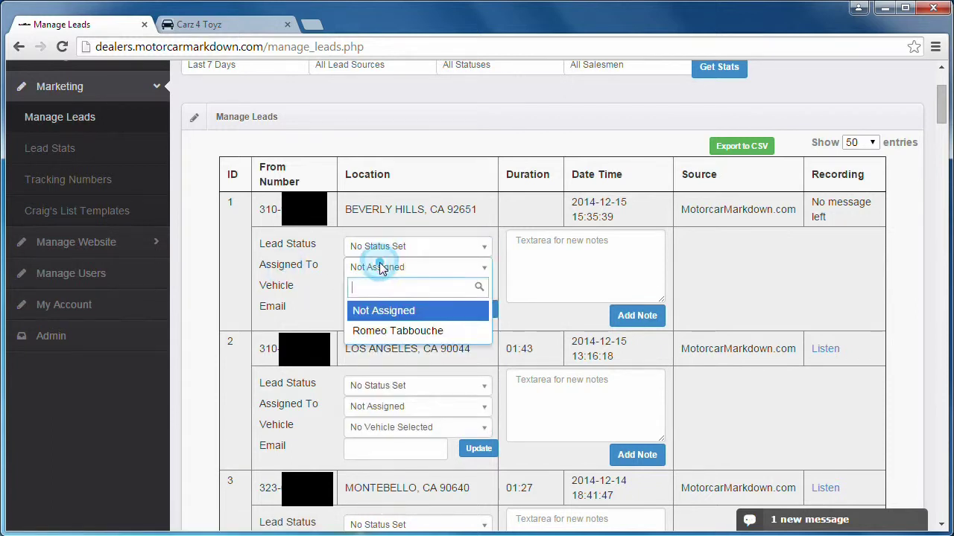
click(269, 255)
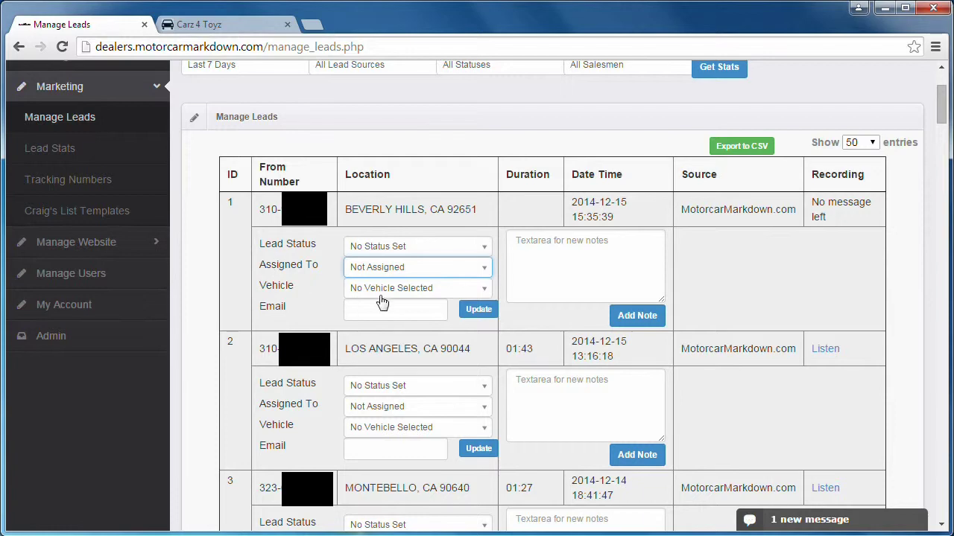
click(381, 293)
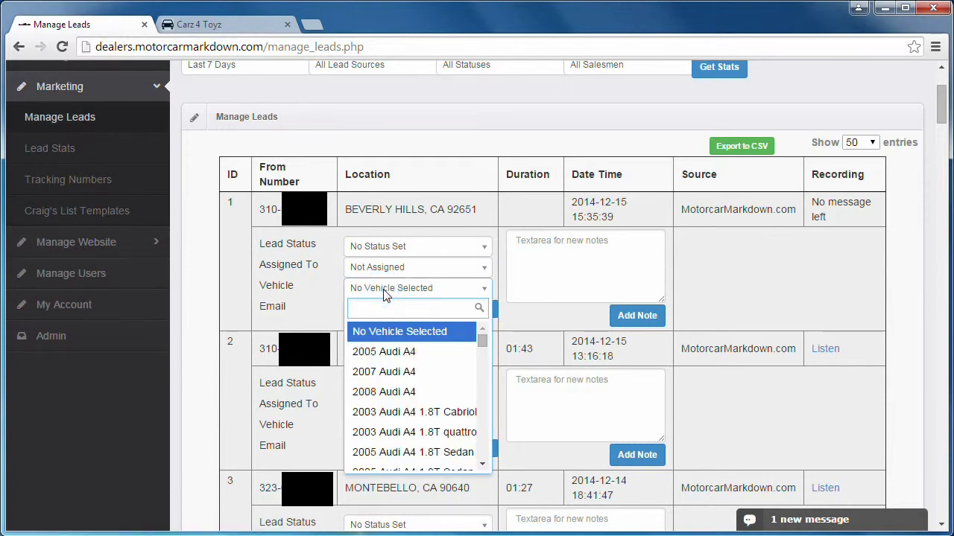
mouse_move(482, 343)
mouse_down()
mouse_move(482, 376)
mouse_move(481, 335)
mouse_up()
click(287, 281)
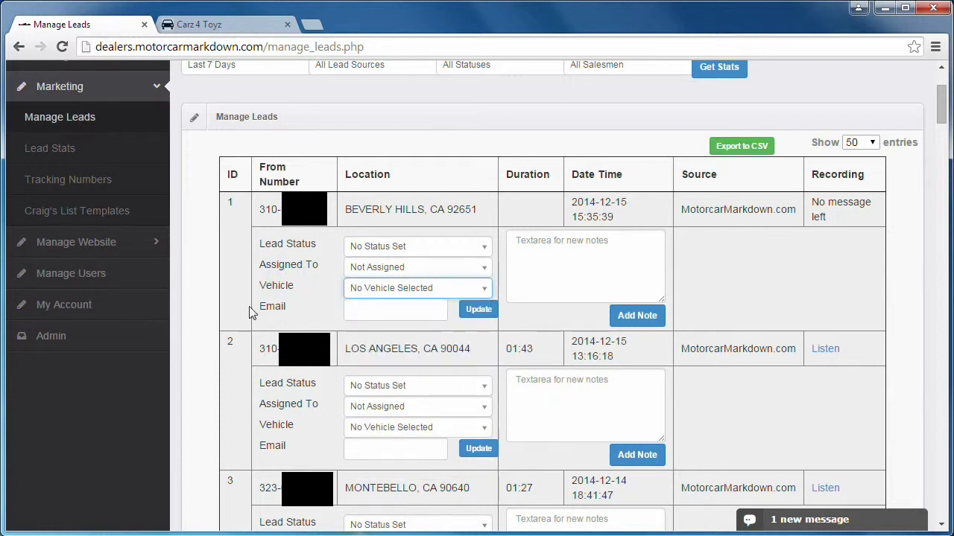
click(265, 313)
click(365, 311)
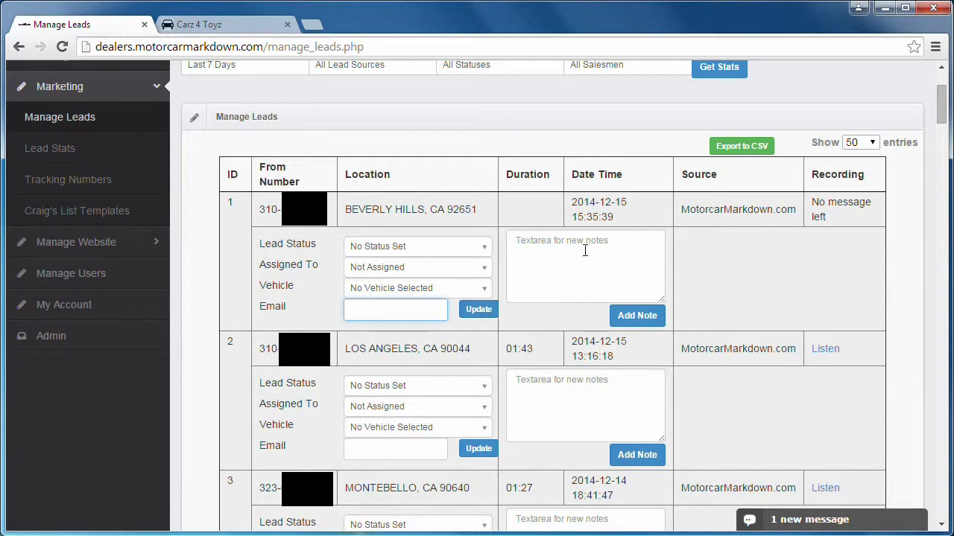
Add the note "this is a note" to the first lead.
click(538, 253)
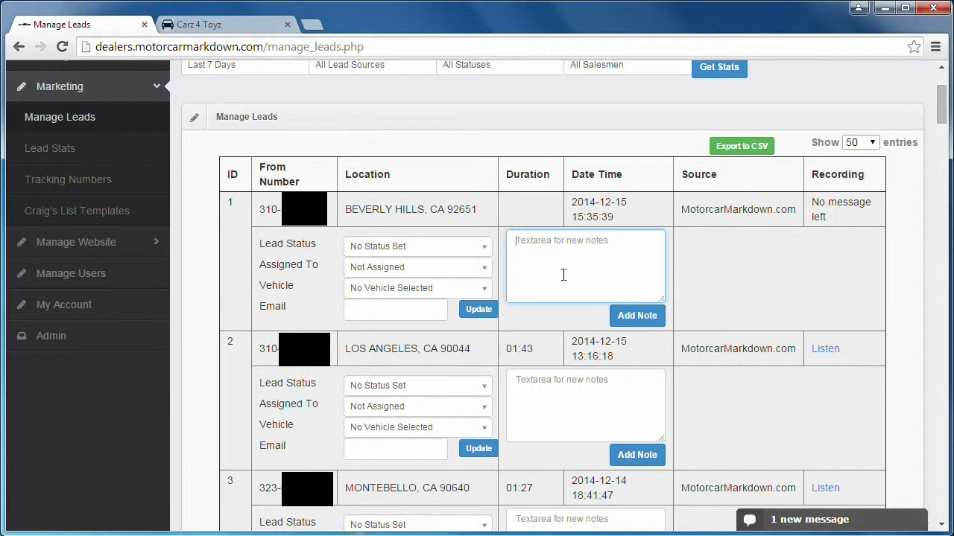
text(this is a ni)
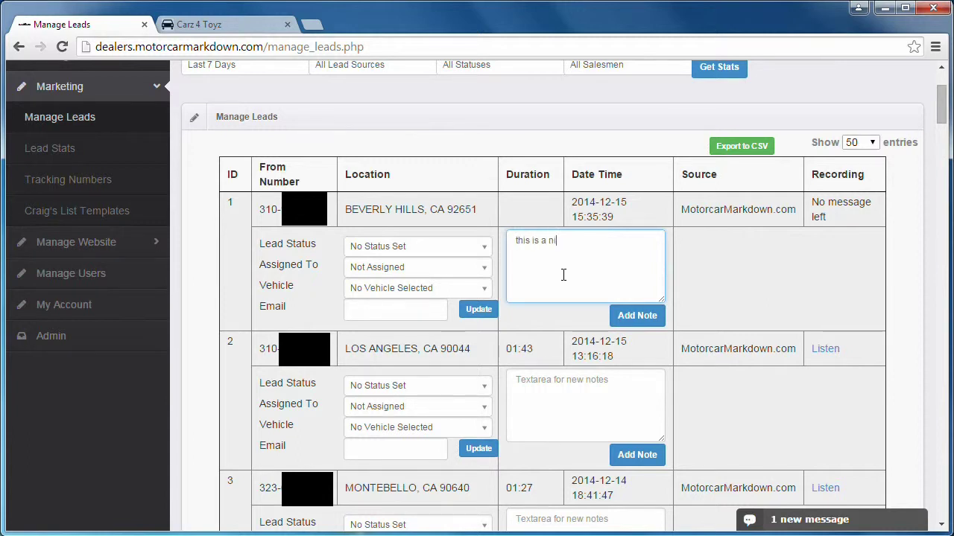
key(BackSpace)
text(ote)
click(627, 318)
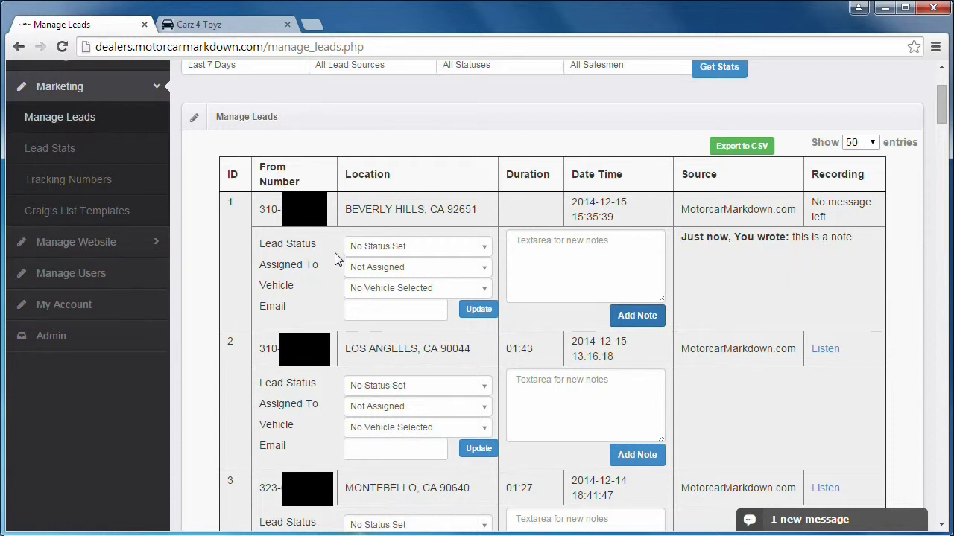
Compare the first lead's status choices with the status filter's options, through to Dead.
click(379, 248)
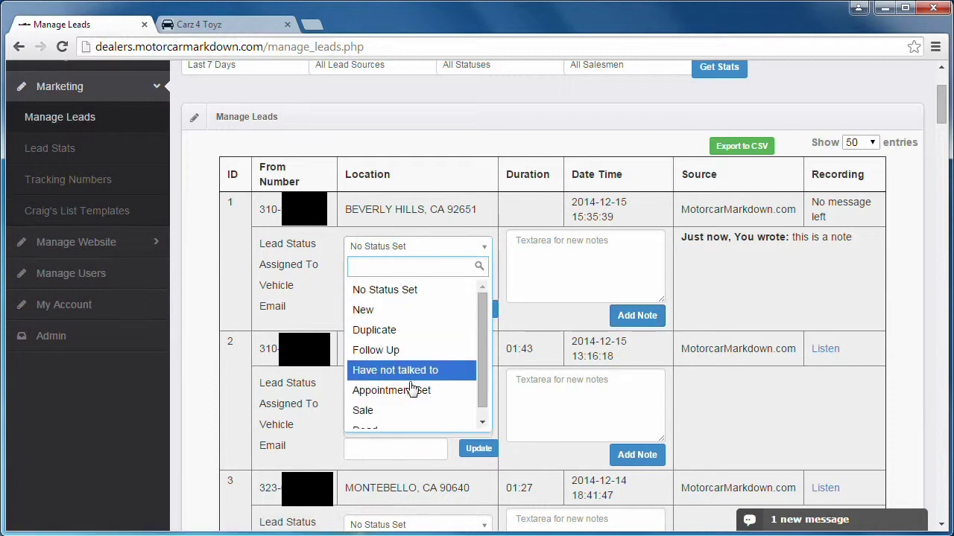
click(259, 277)
scroll(260, 277, up, 2)
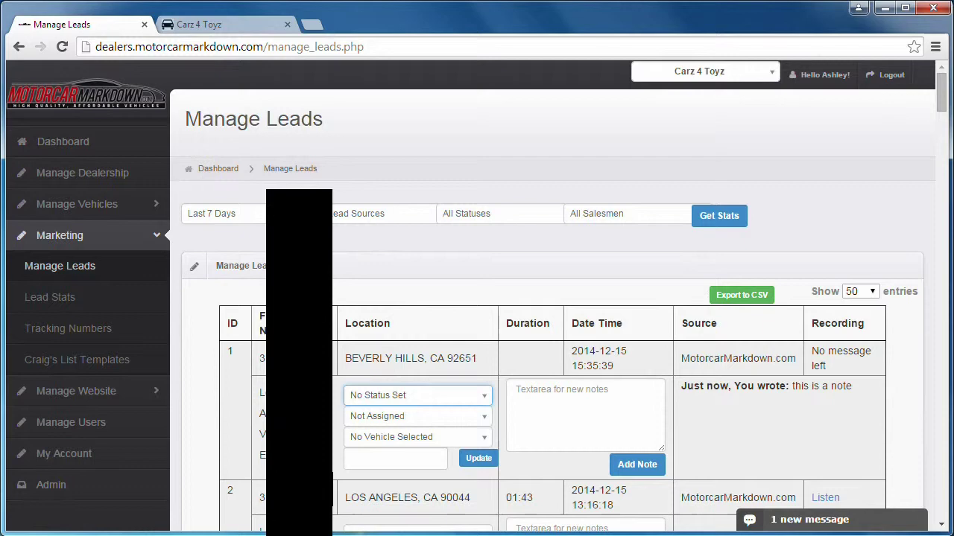
click(390, 219)
click(485, 213)
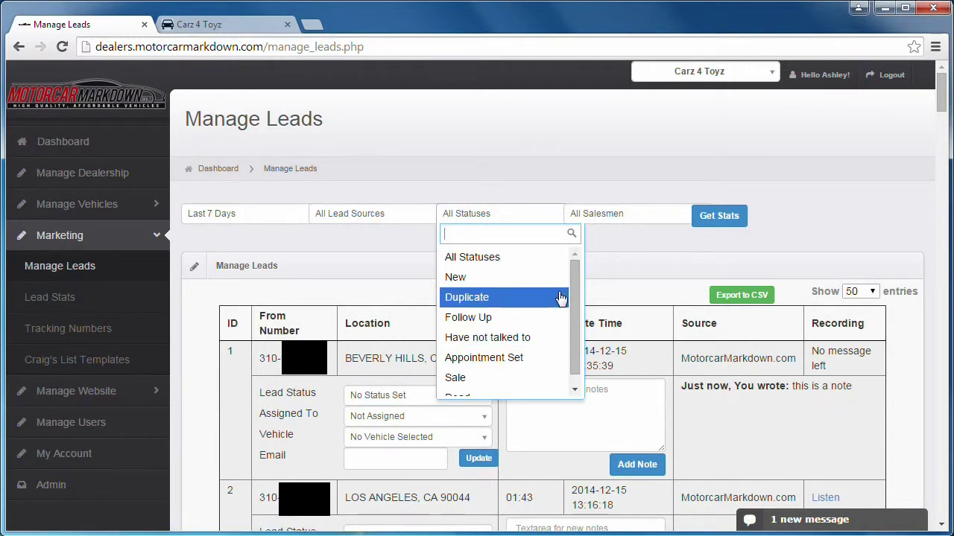
drag(573, 276, 575, 306)
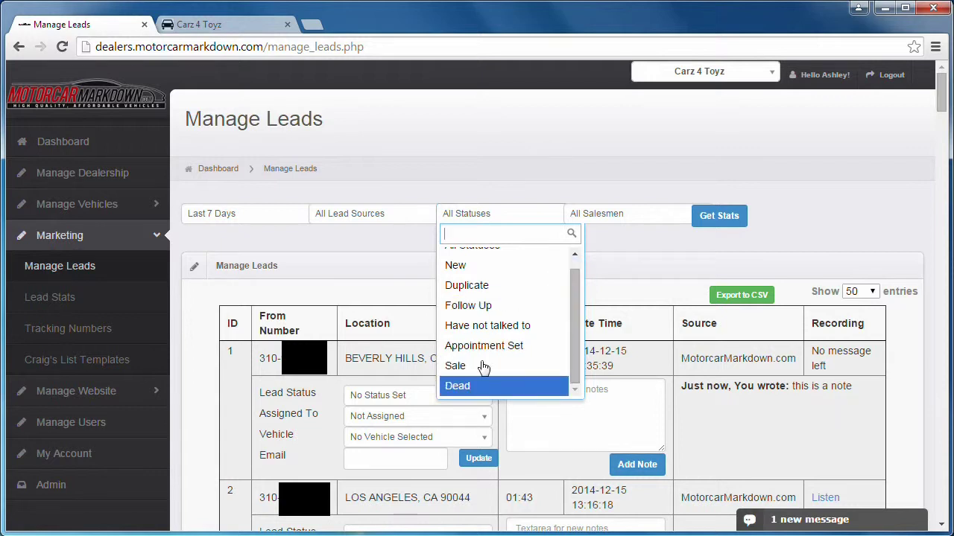
click(623, 261)
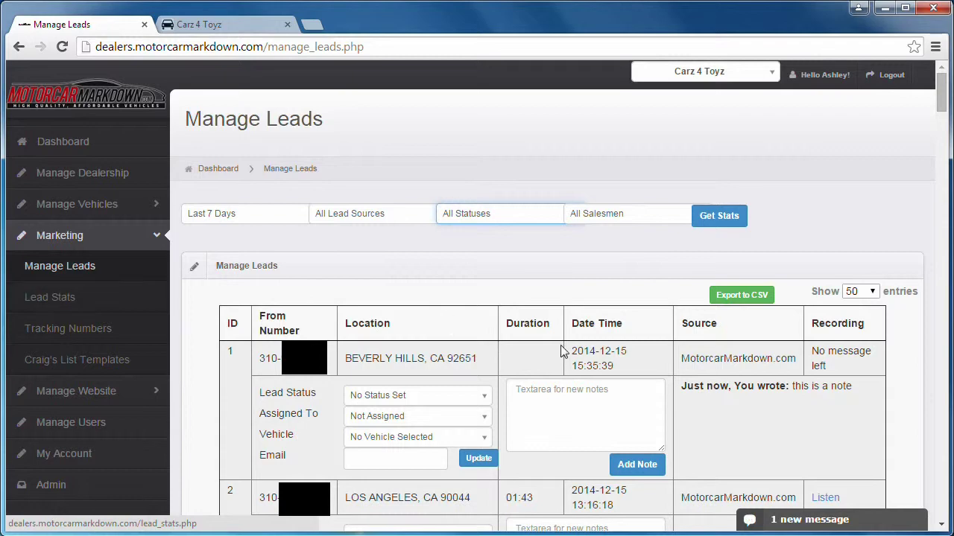
Check the leads table's choices for the number of entries shown.
scroll(857, 223, down, 1)
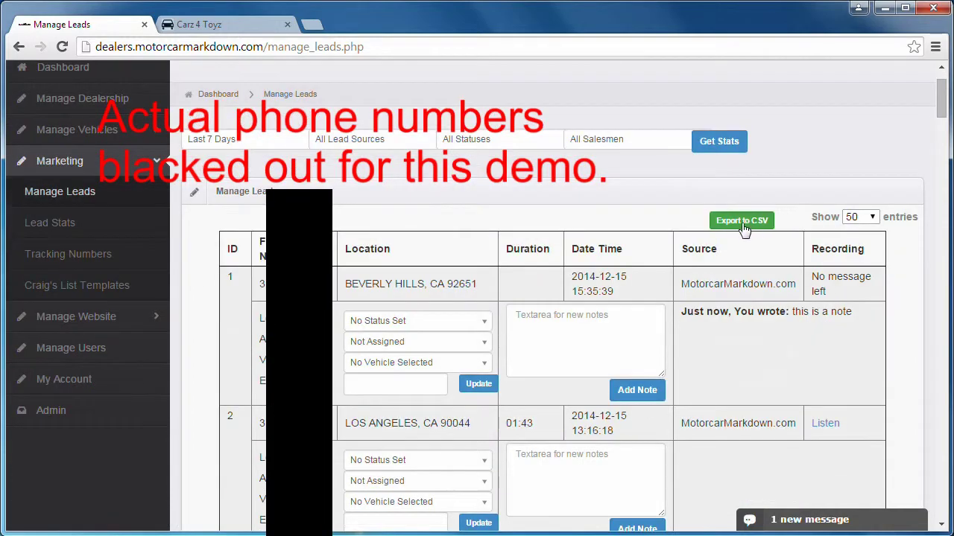
click(870, 217)
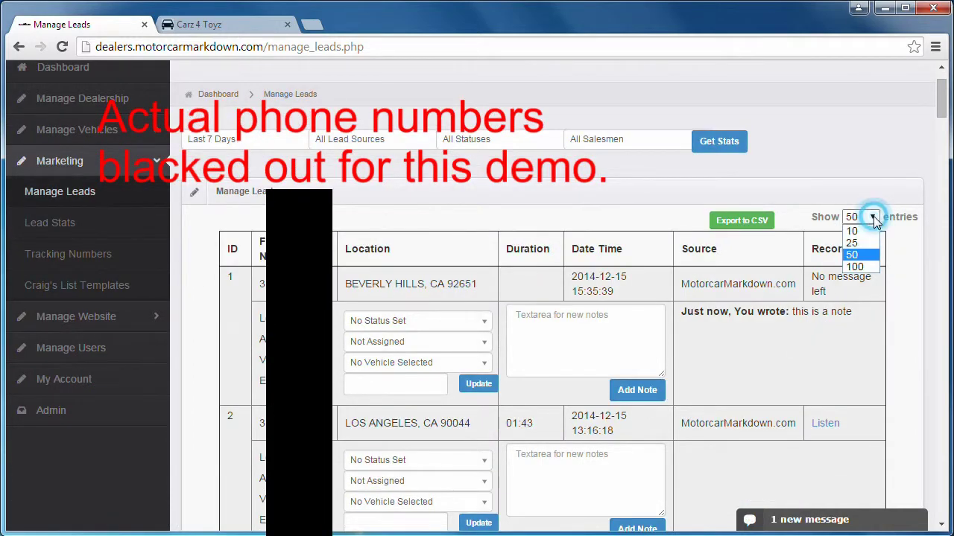
click(855, 158)
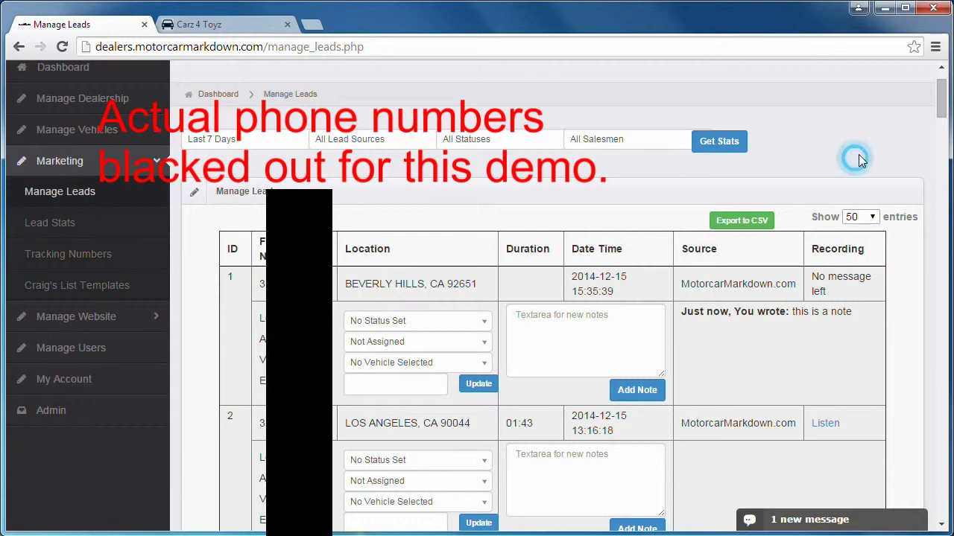
Look through the leads table, examining the notes, sources and call recording links of the listed leads.
scroll(535, 260, down, 3)
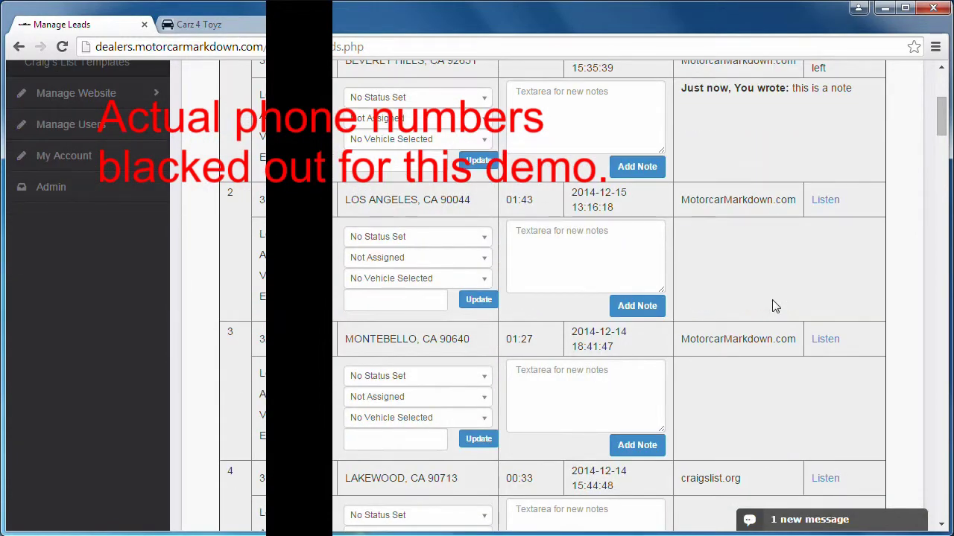
scroll(773, 304, up, 3)
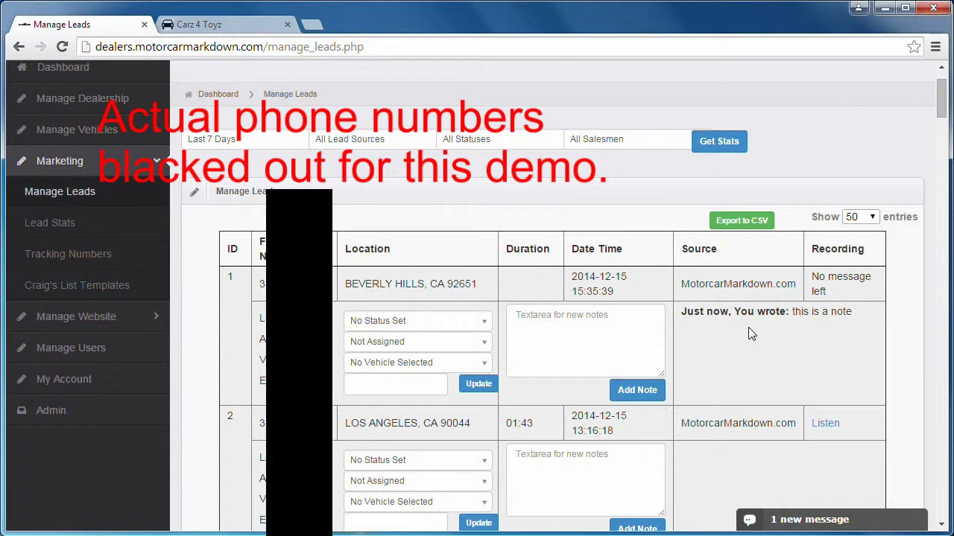
scroll(751, 325, down, 1)
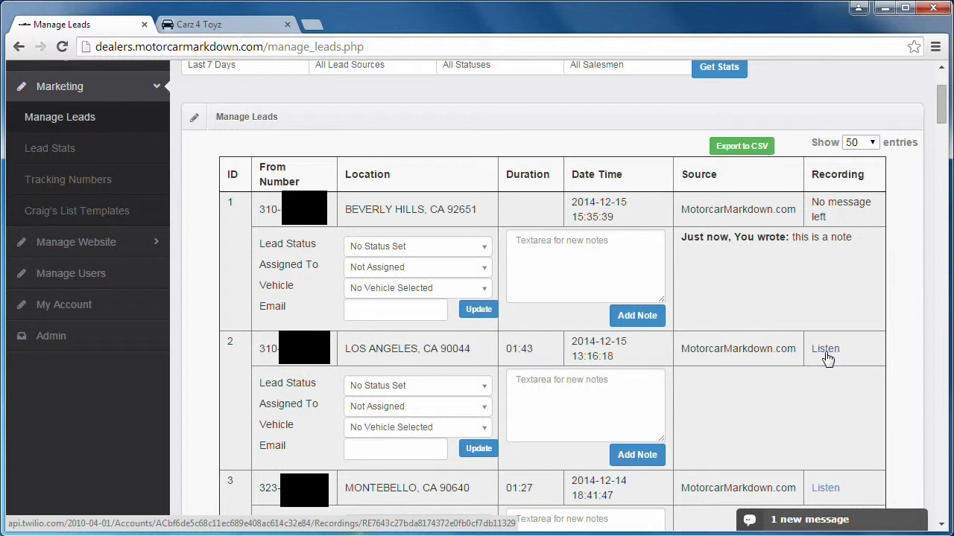
click(811, 292)
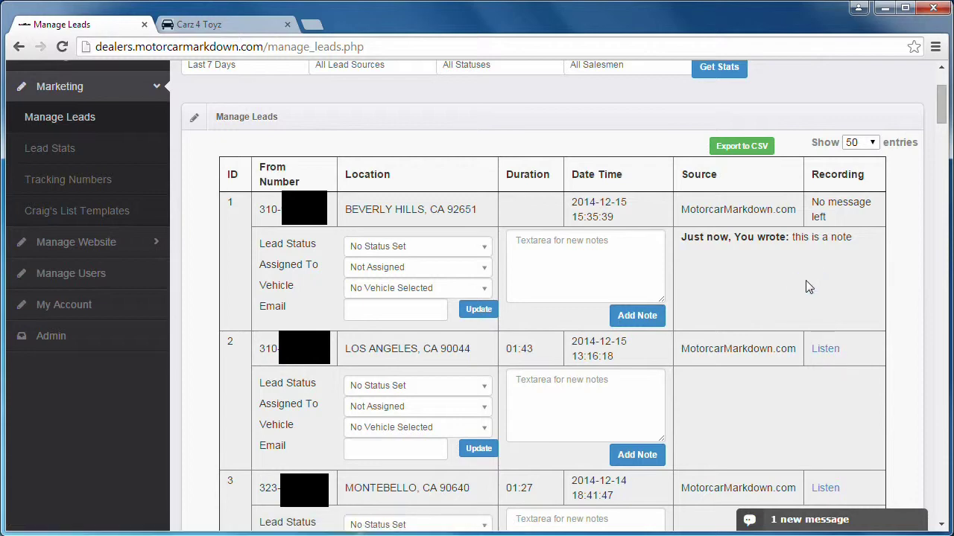
scroll(806, 283, down, 4)
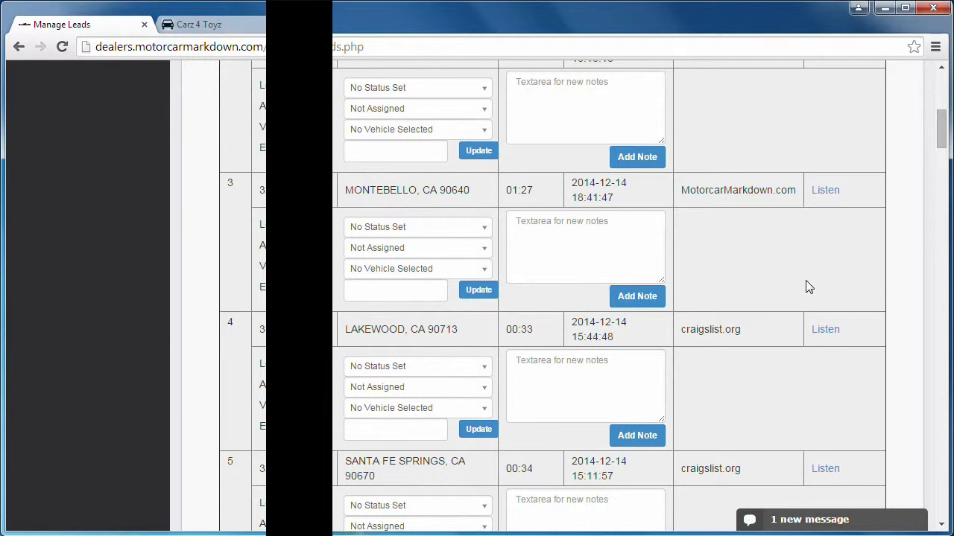
scroll(805, 280, down, 2)
scroll(806, 280, up, 7)
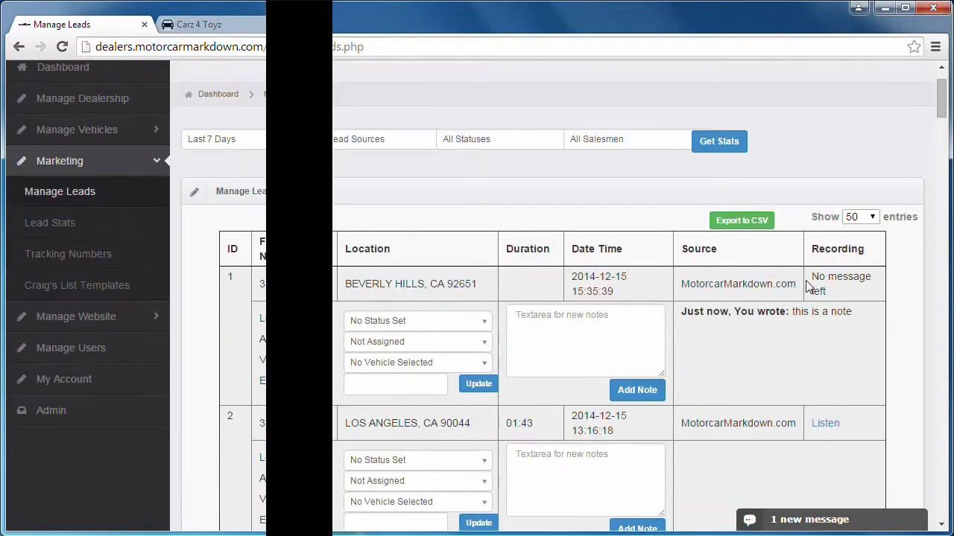
scroll(805, 280, up, 1)
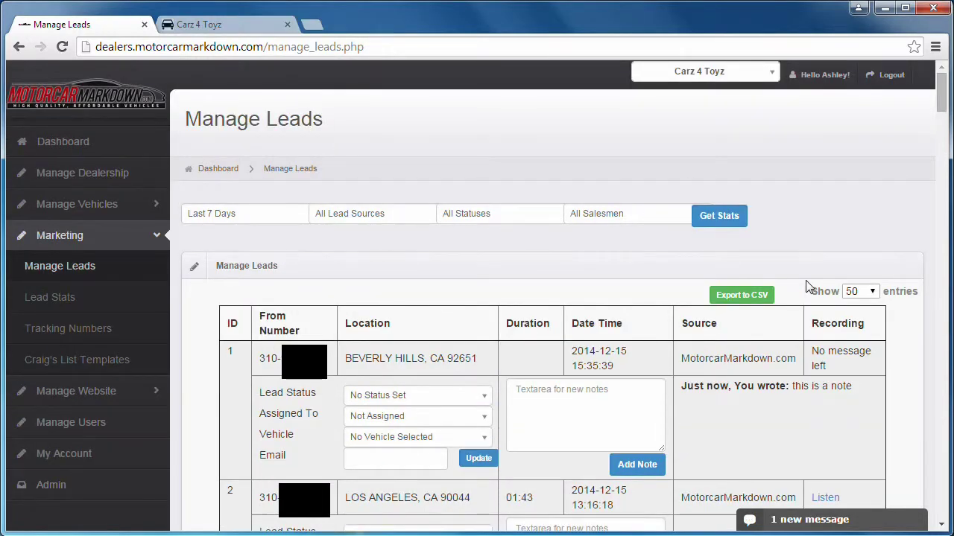